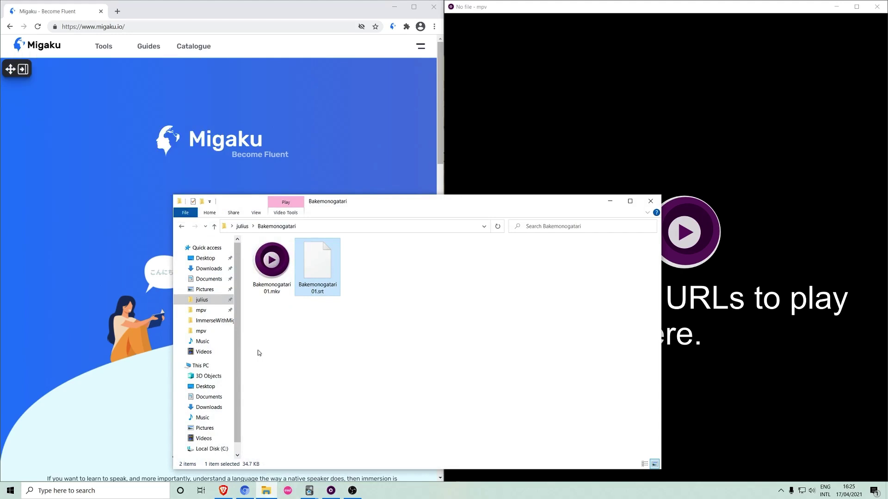
- Load the Bakemonogatari01 .mkv video and its .srt subtitle file into mpv and open the subtitle browser
left_click_drag(272, 261, 555, 139)
left_click_drag(317, 263, 370, 162)
key("b")
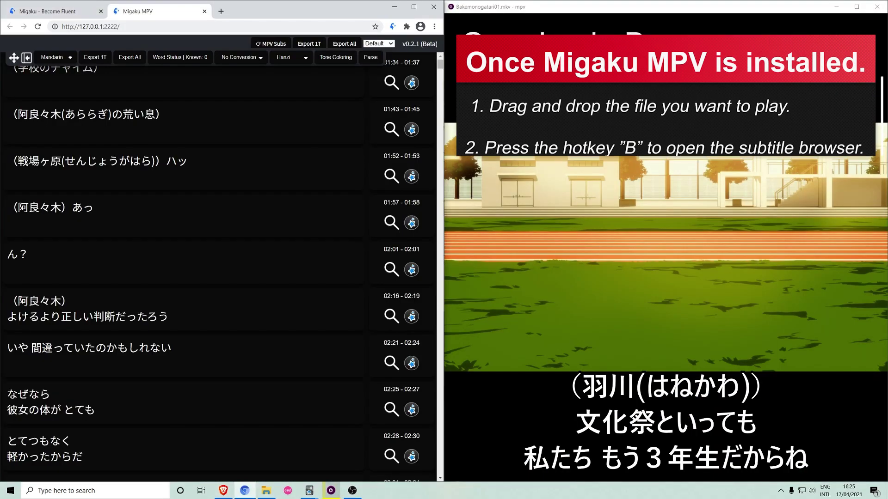
- Set the subtitle parsing language to Japanese and parse the subtitle text
left_click(56, 57)
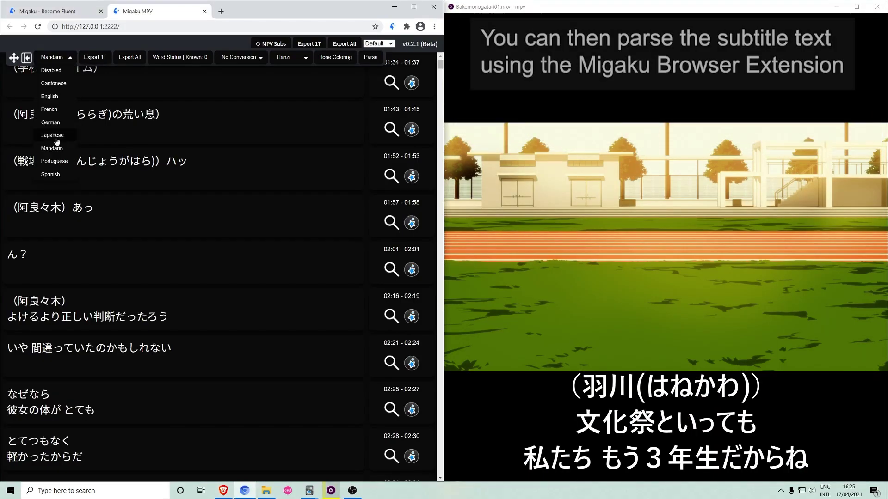
left_click(52, 97)
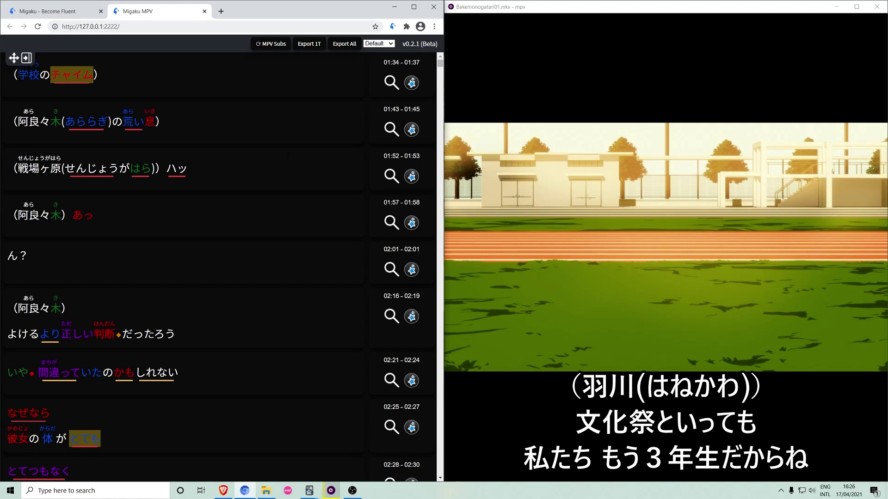
- Play the video from the 04:21 subtitle line and jump back to that line
left_click(564, 171)
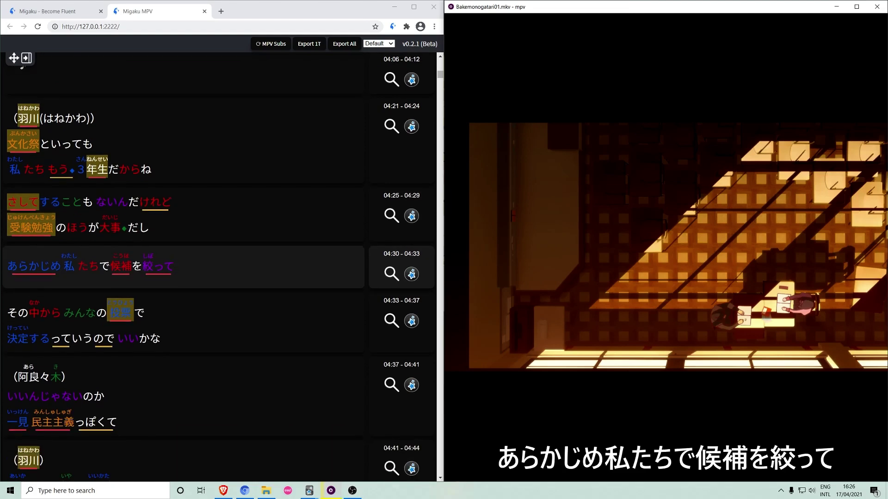
key("Left")
key("Left")
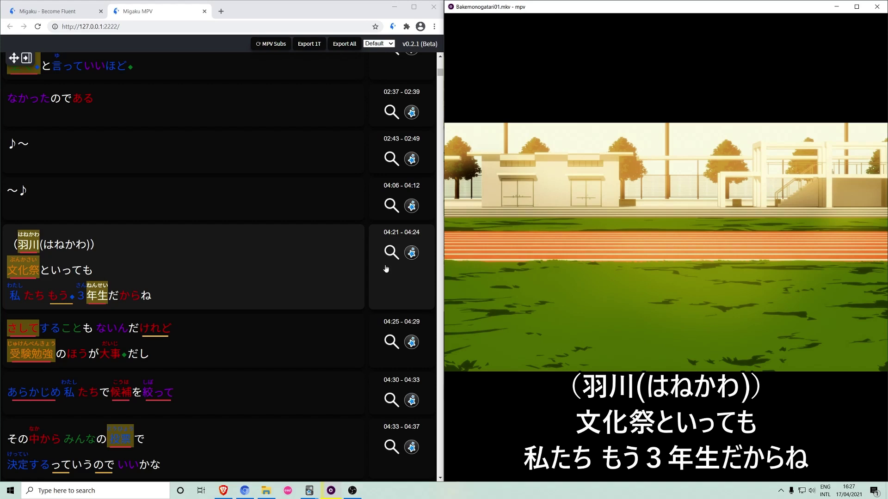
- In the card exporter's automatic definition settings, use JMDict_English as the first dictionary, choose a second dictionary, and save
left_click(412, 252)
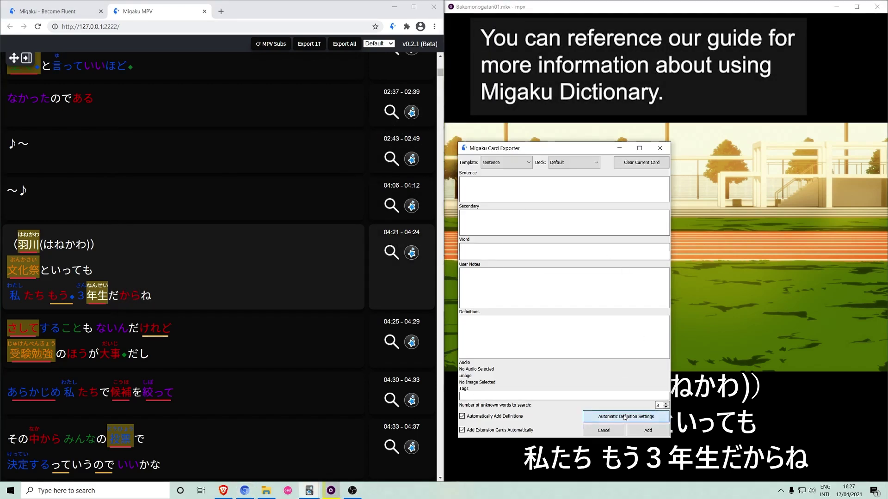
left_click(626, 417)
left_click(607, 296)
left_click(603, 319)
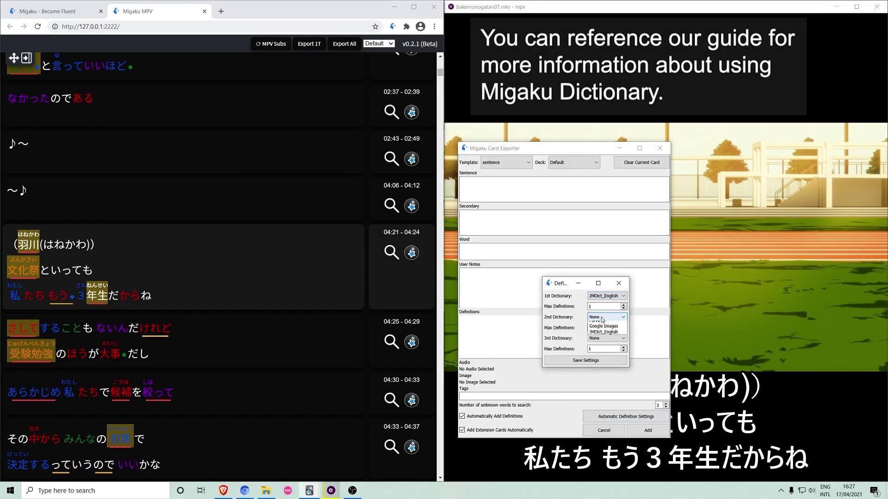
left_click(607, 317)
left_click(601, 336)
left_click(546, 360)
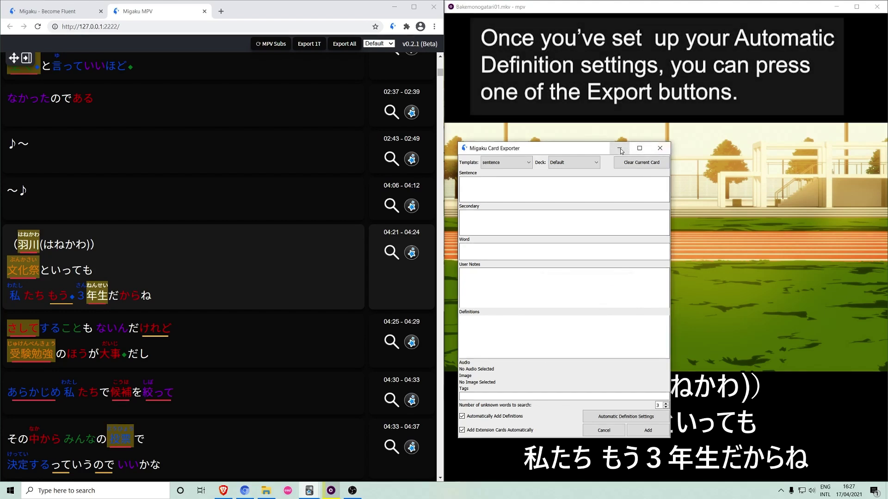
- Export all 1T sentences from the subtitles as cards and agree to proceed
left_click(309, 43)
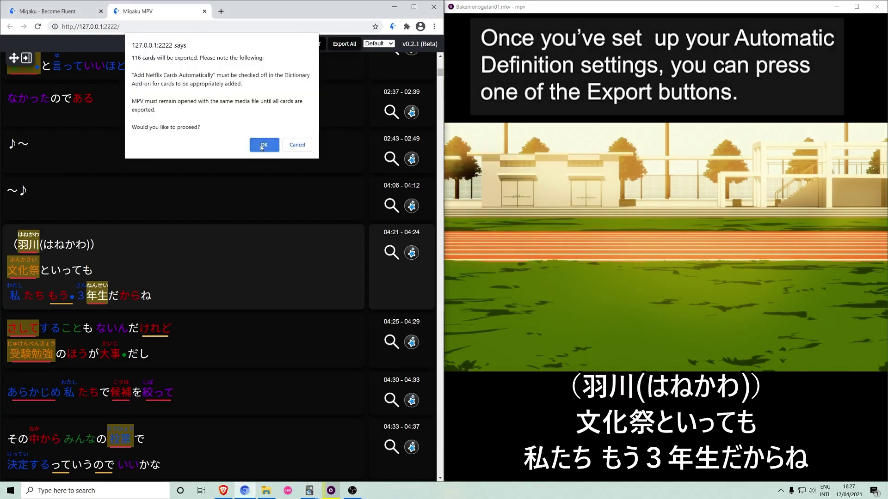
left_click(264, 145)
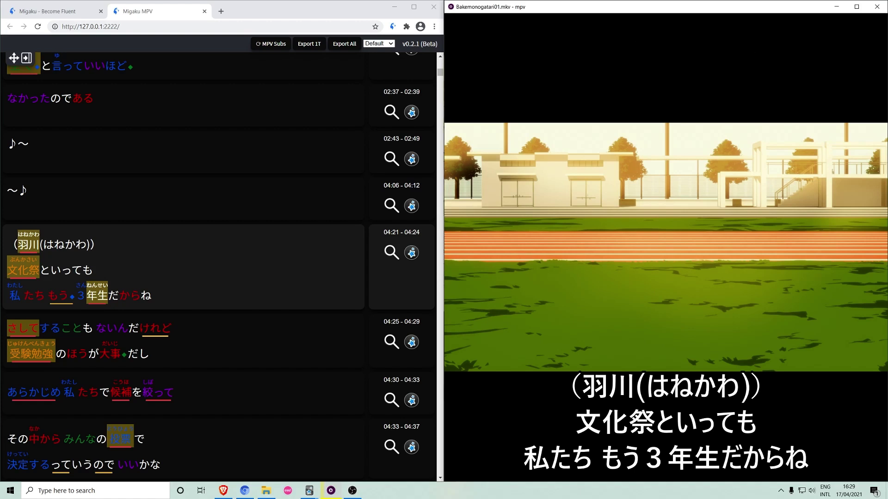
- Play the video in the Default subtitle mode and return to the 04:21 line
left_click(379, 43)
left_click(639, 202)
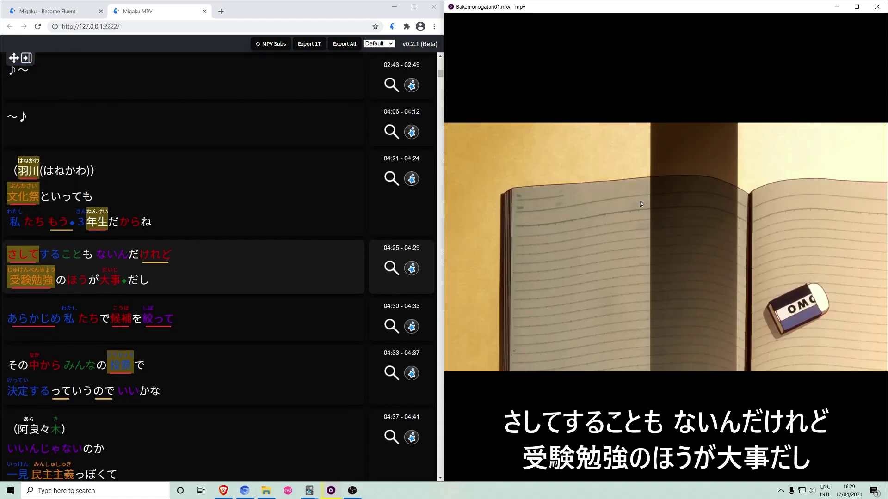
key("Left")
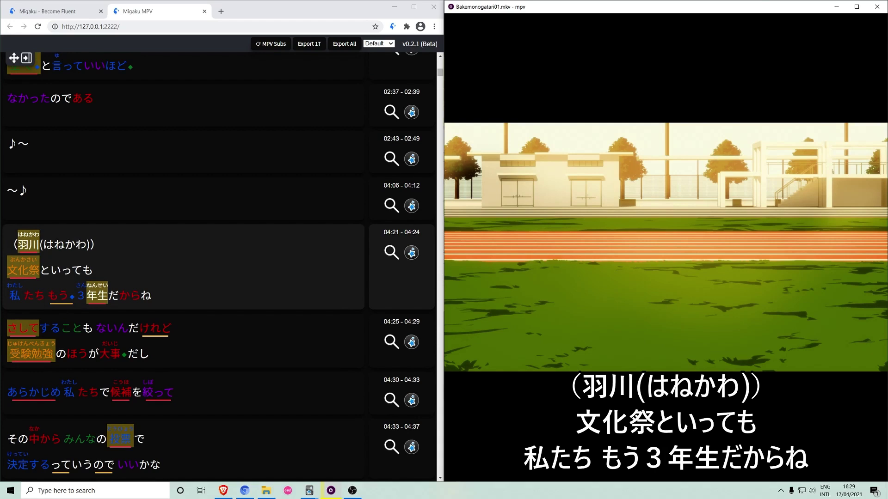
- Switch the subtitle mode to Reading, play the video, and return to the 04:21 line
left_click(378, 44)
left_click(373, 59)
left_click(590, 159)
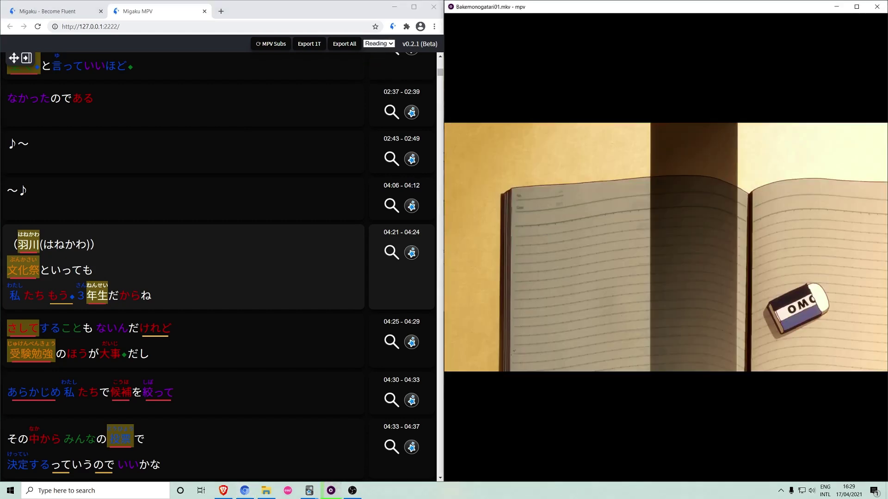
key("ctrl+Left")
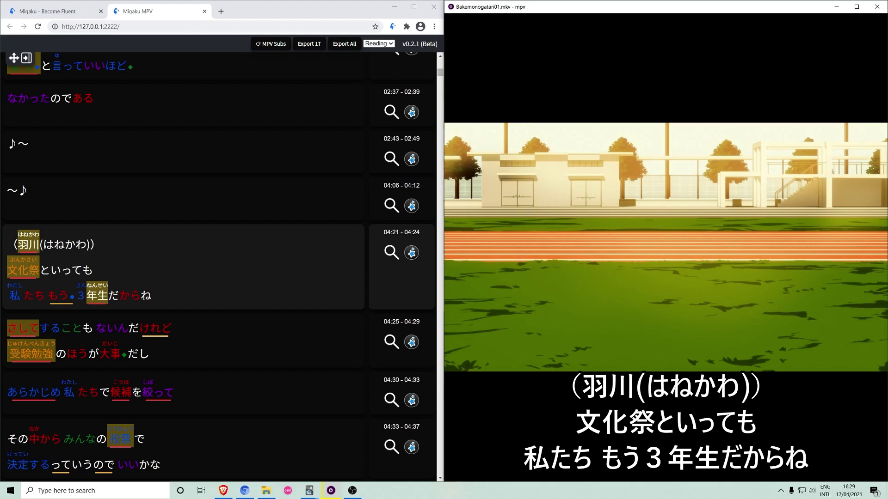
- Switch the subtitle mode to Recall, play the video, and return to the 04:21 line
left_click(378, 43)
left_click(375, 59)
left_click(627, 141)
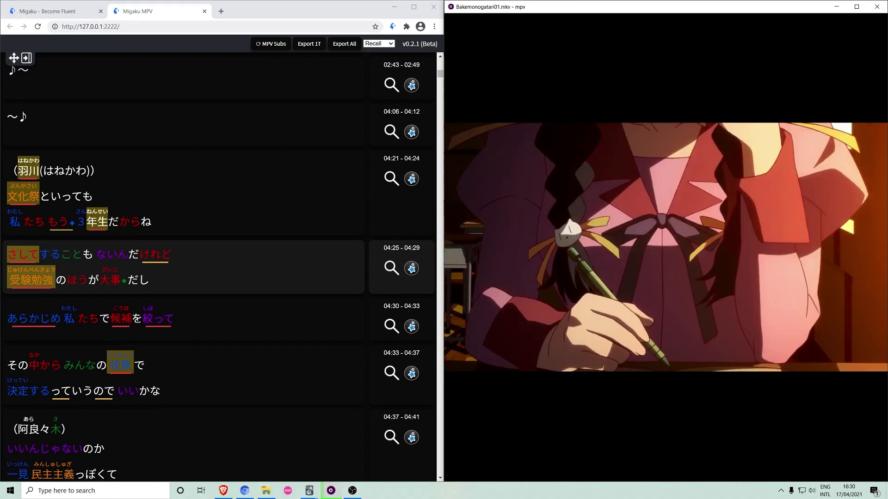
key("ctrl+Left")
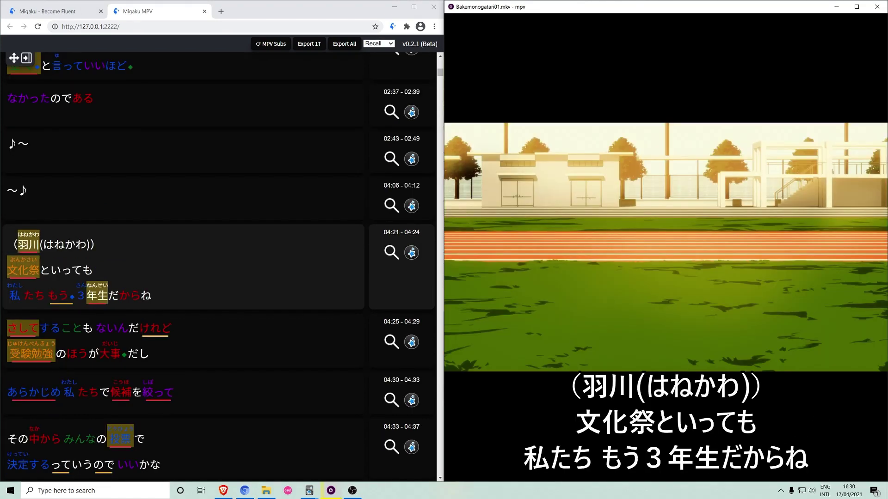
- Switch the subtitle mode to Hidden for the video playback
left_click(378, 43)
left_click(376, 59)
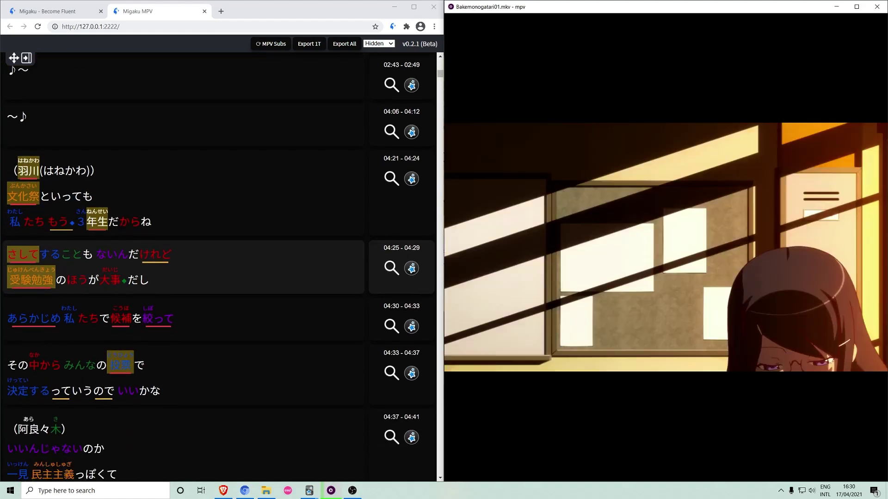
- Set the subtitle mode to Default and refresh the MPV subs with the parsed subtitles
left_click(379, 44)
left_click(390, 54)
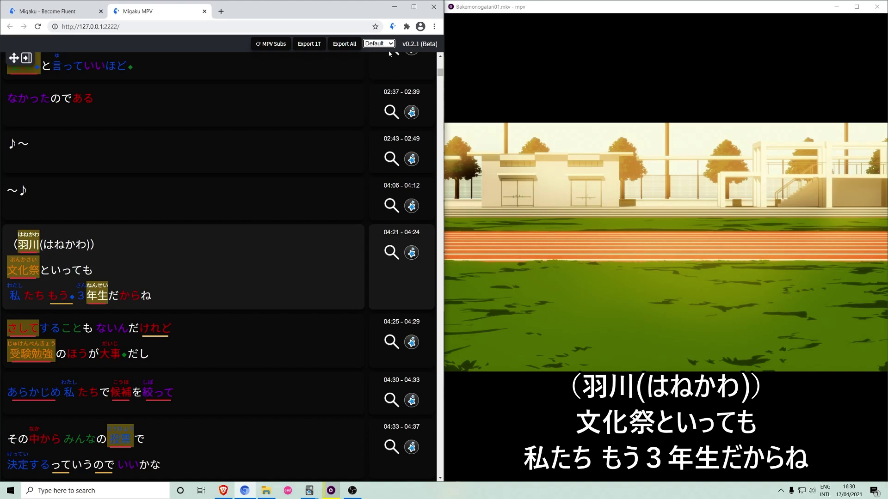
left_click(264, 47)
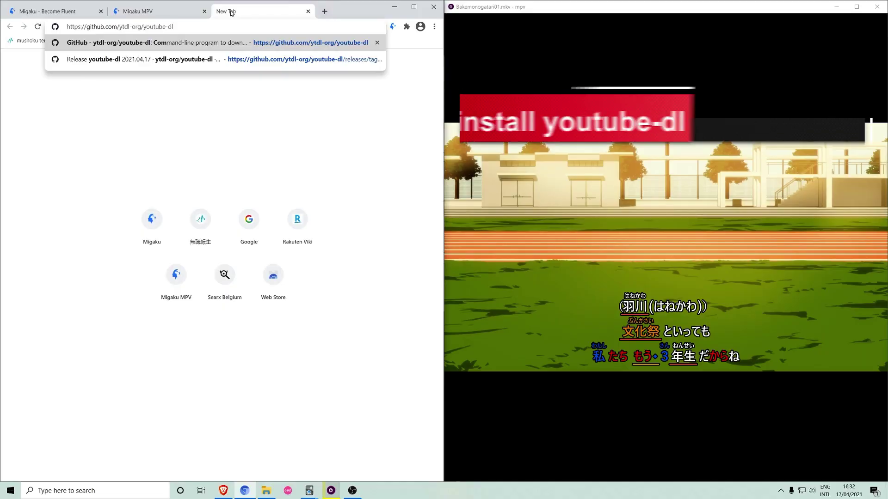
- Open the ytdl-org/youtube-dl GitHub page and download youtube-dl.exe from the 2021.04.17 release assets
key("Return")
left_click(366, 390)
scroll(247, 233, "down", 7)
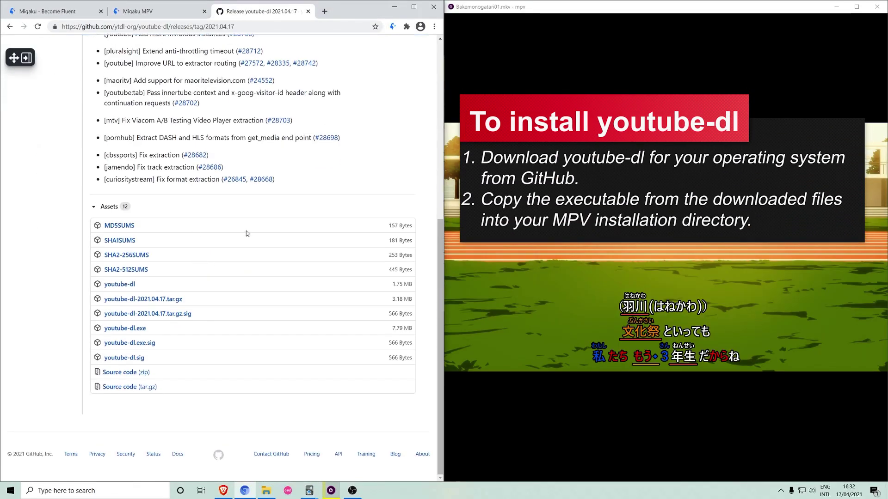
left_click(126, 328)
left_click(204, 193)
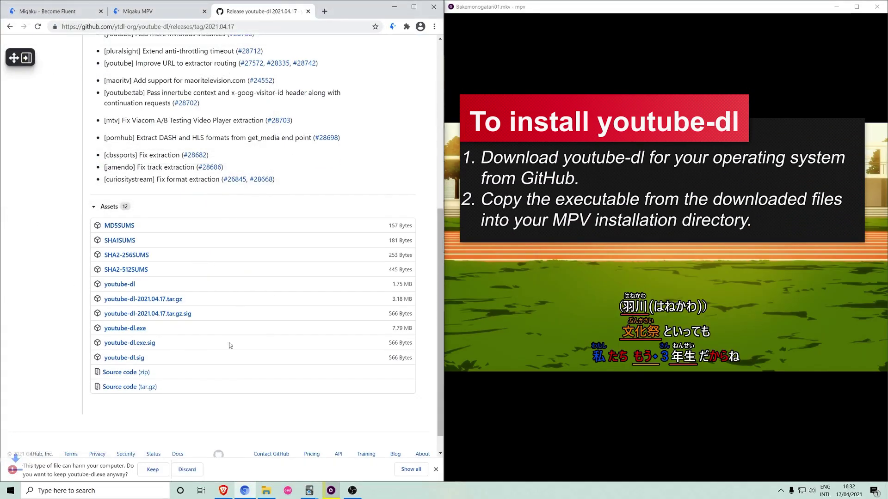
- Copy the downloaded youtube-dl.exe from the Downloads folder into the mpv installation folder
left_click(93, 470)
left_click(117, 440)
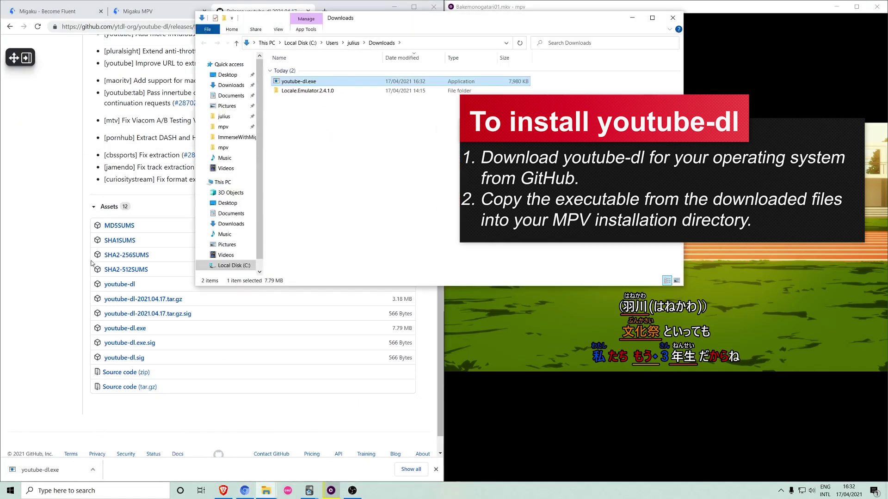
right_click(317, 83)
left_click(356, 237)
left_click(353, 43)
double_click(286, 174)
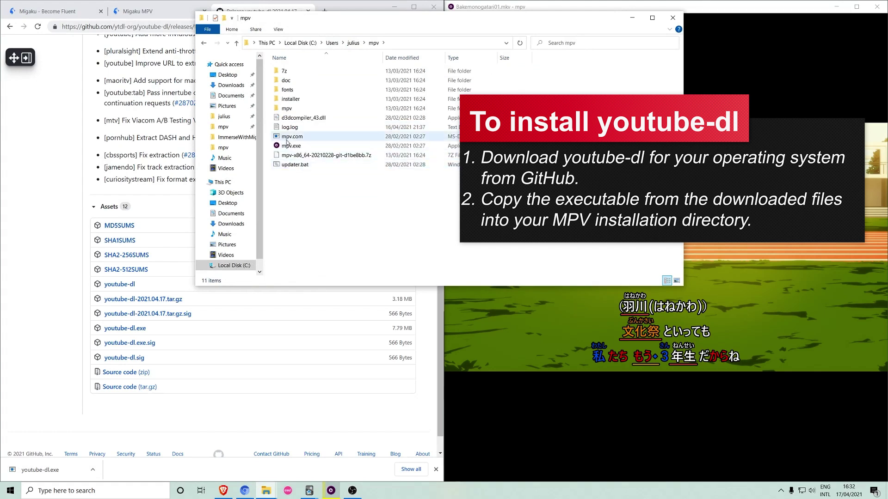
right_click(304, 198)
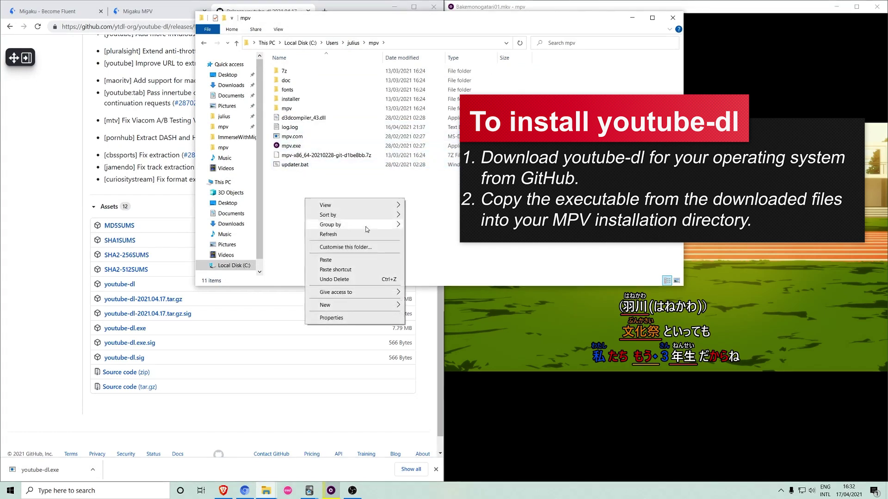
left_click(334, 259)
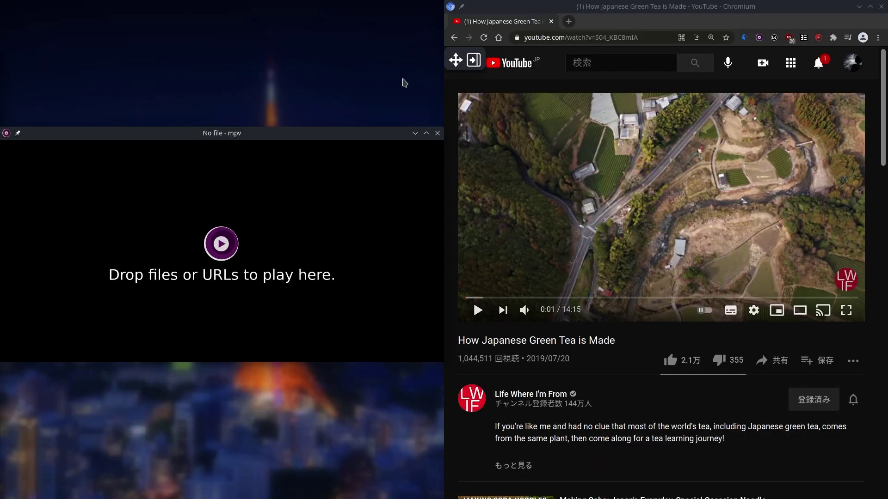
- Copy the URL of the YouTube video "How Japanese Green Tea is Made" and load it into mpv
left_click(564, 38)
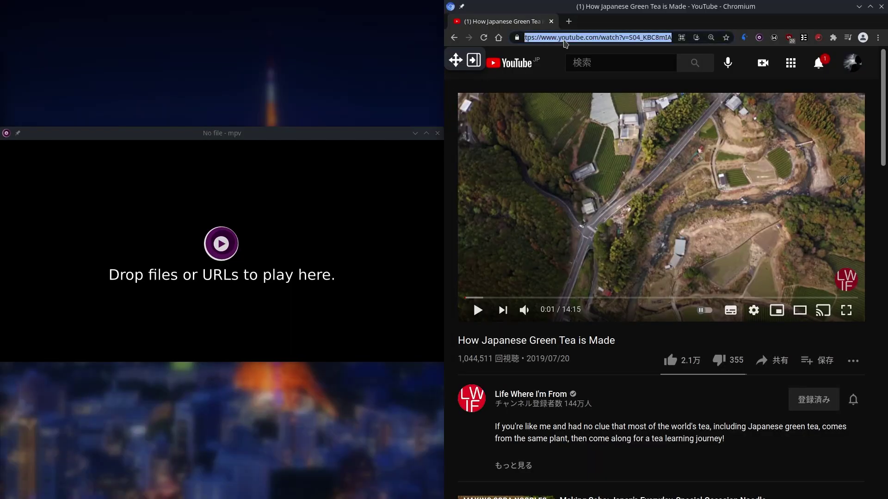
right_click(564, 39)
left_click(578, 76)
key("ctrl+v")
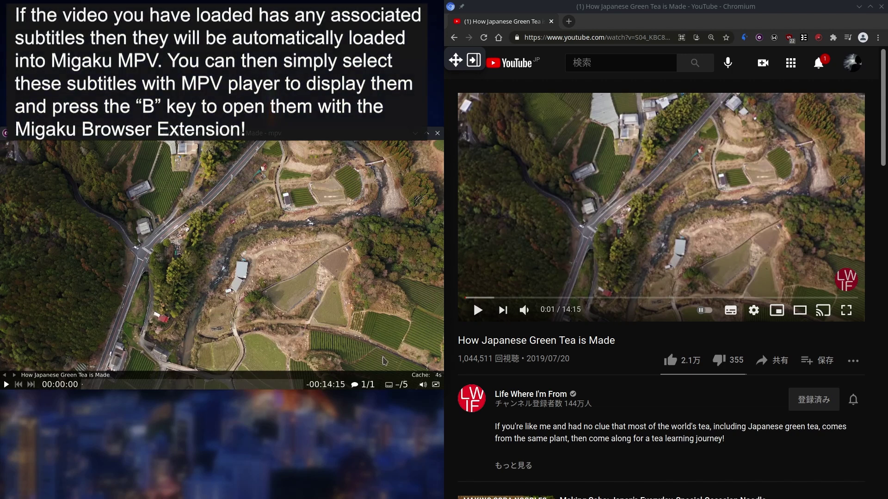
- Select a subtitle track for the green tea video and open its subtitles in the browser
left_click(389, 386)
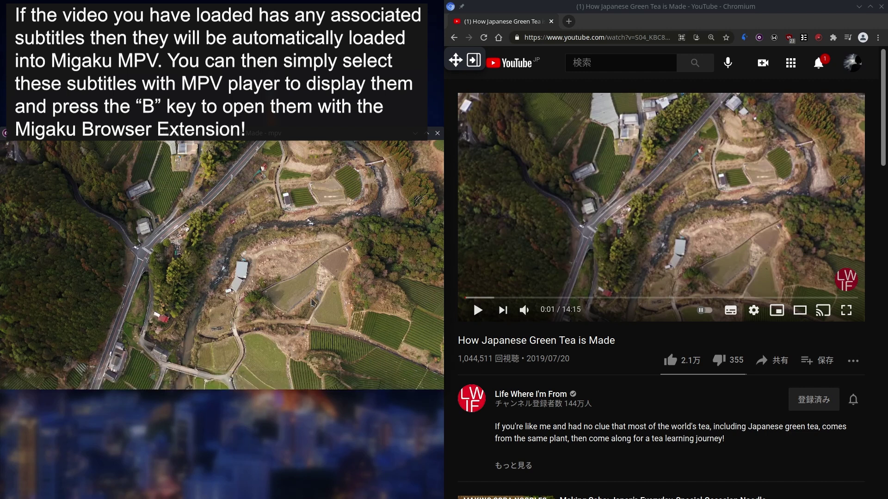
key("b")
key("space")
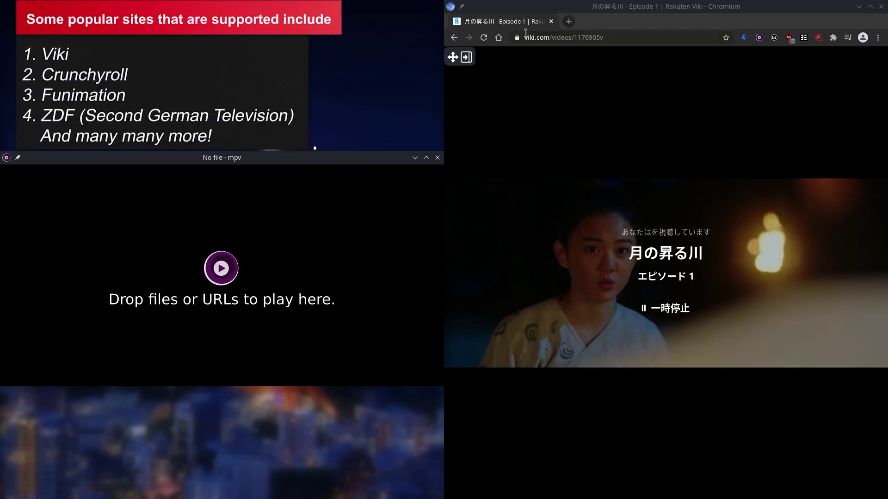
- Copy the Rakuten Viki page URL of 月の昇る川 Episode 1 and load it into mpv
left_click(532, 39)
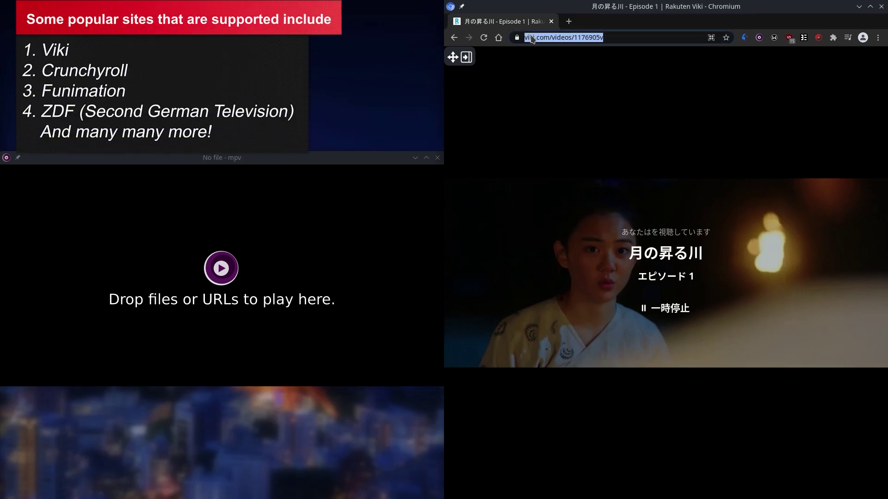
right_click(532, 38)
left_click(560, 73)
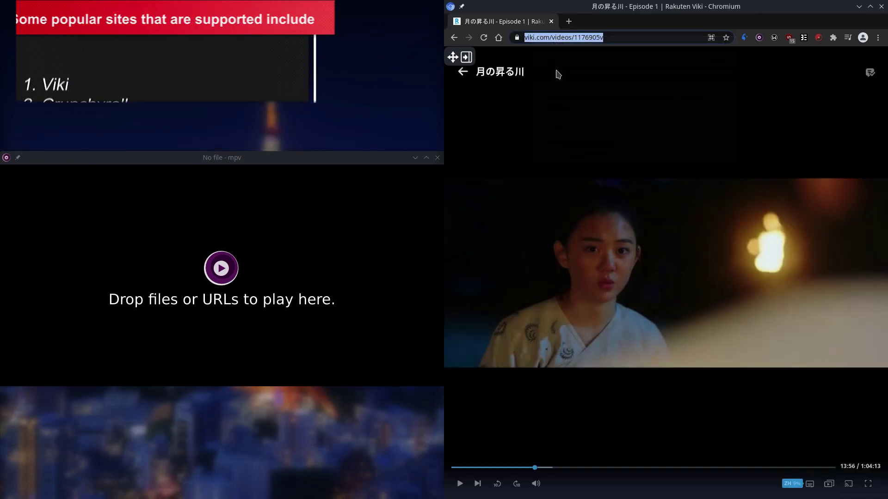
left_click(363, 277)
key("ctrl+v")
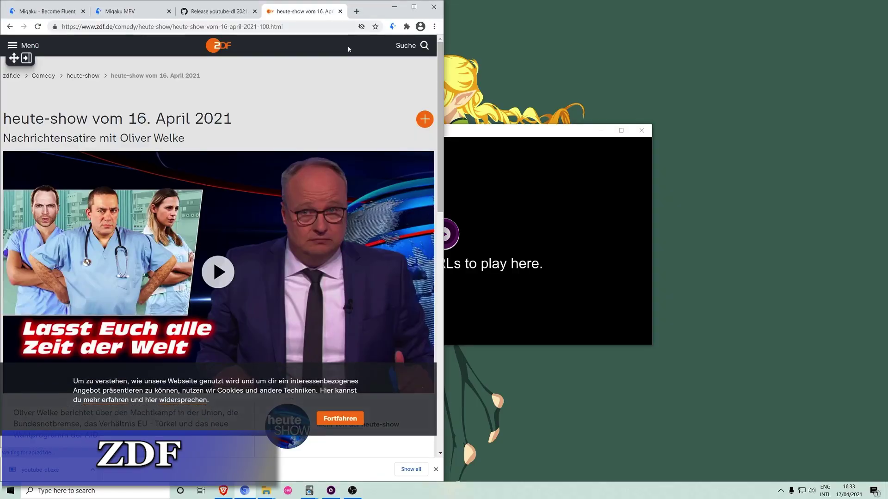
- Load the ZDF "heute-show vom 16. April 2021" URL into mpv beside the browser and open its subtitles in the browser
left_click(144, 28)
key("ctrl+c")
left_click(580, 219)
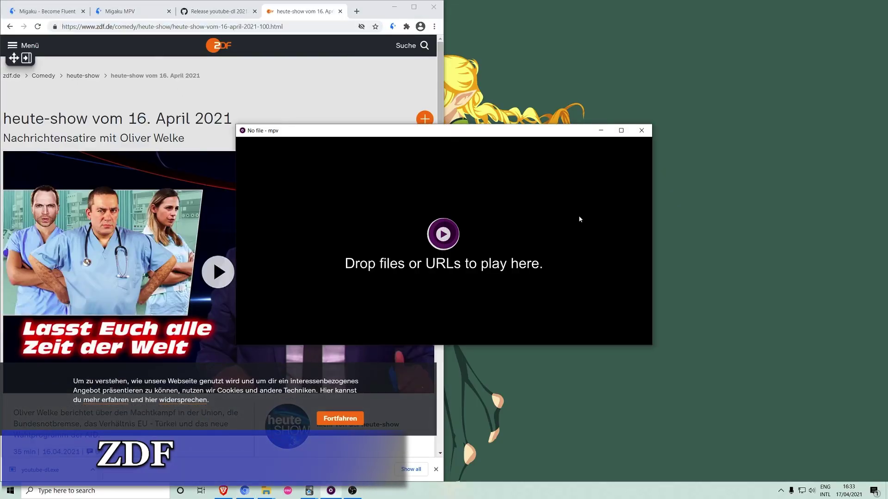
key("ctrl+v")
key("super+Right")
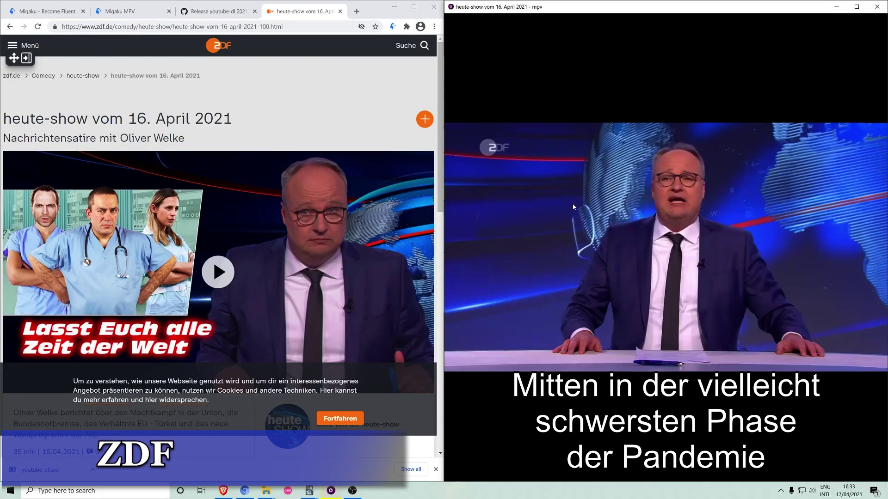
key("b")
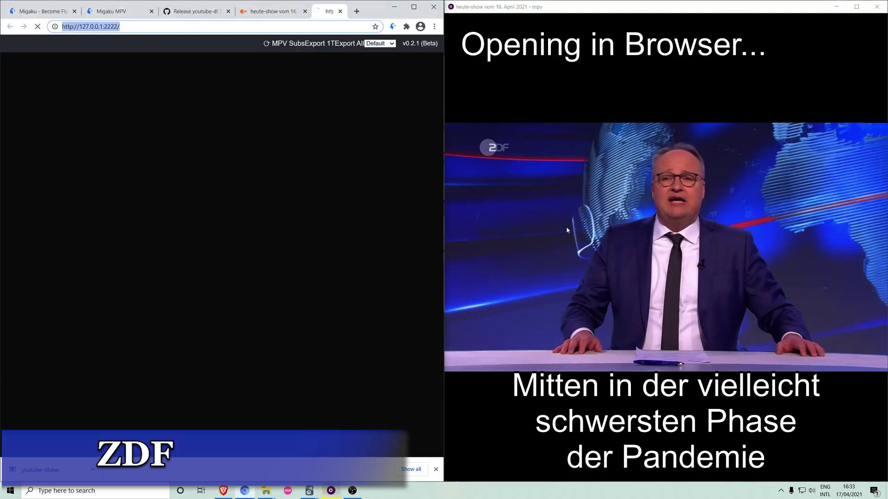
- Load the Crunchyroll page URL of Miss Kobayashi's Dragon Maid Episode 1 into mpv and open its subtitles in the browser
left_click(556, 288)
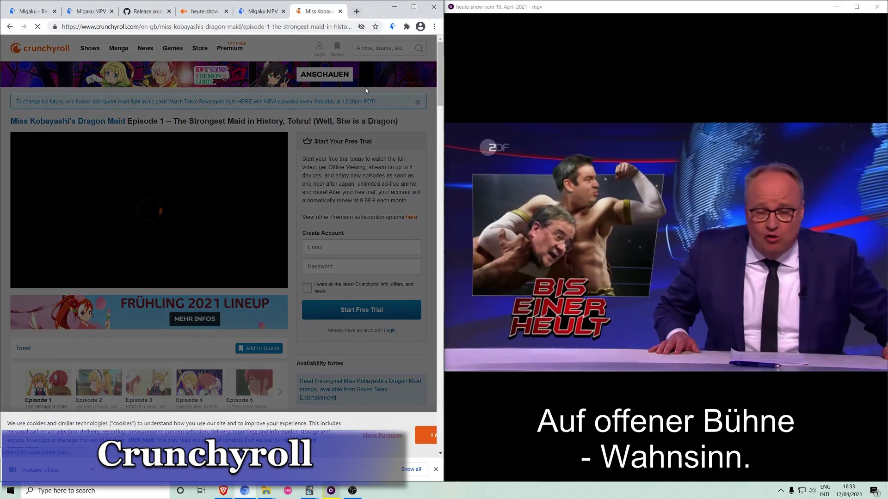
left_click(145, 28)
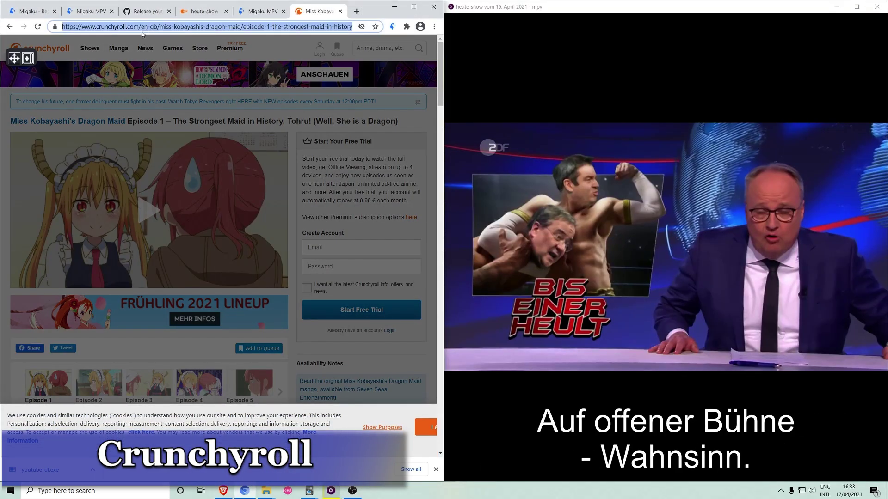
left_click_drag(142, 30, 648, 254)
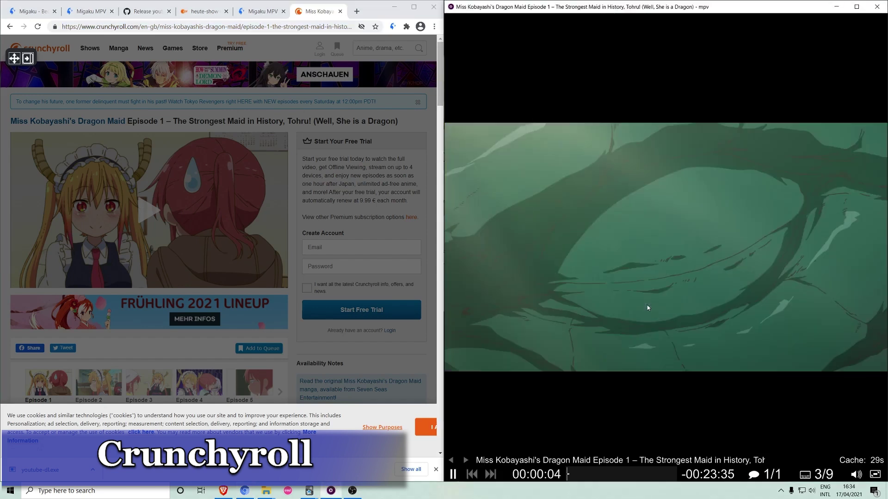
key("b")
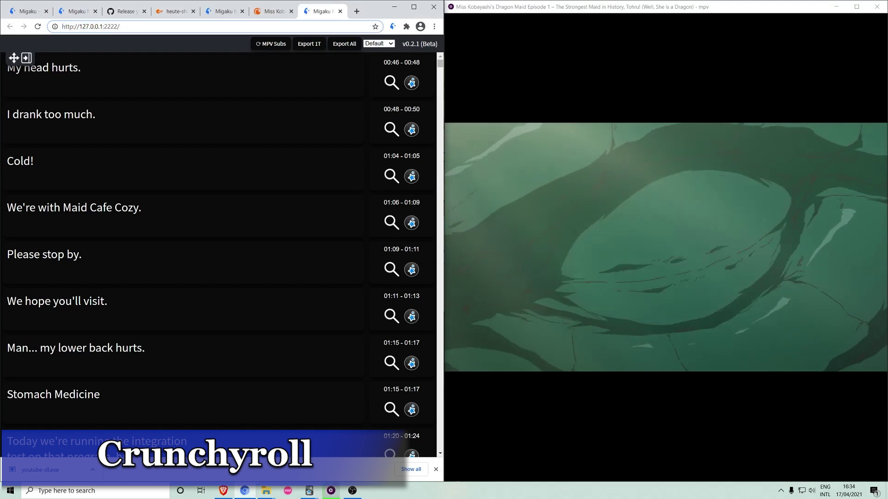
left_click(638, 313)
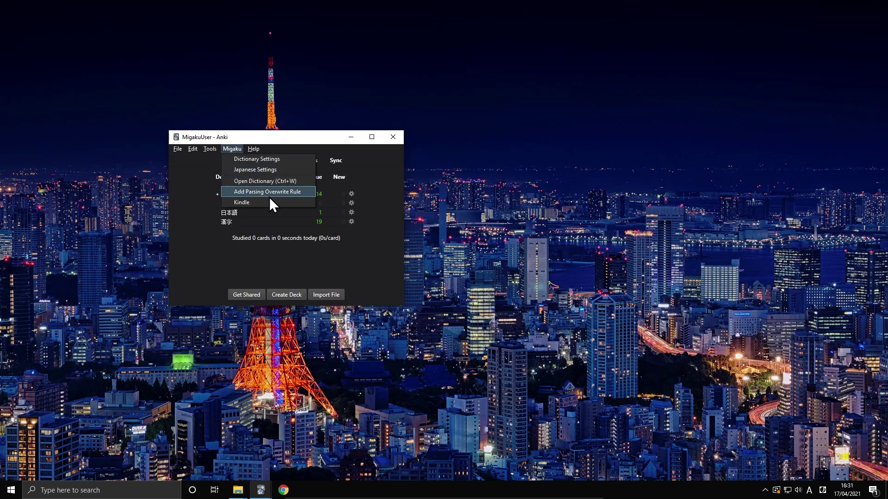
- Switch to Anki, open the Migaku Kindle importer and filter its lookups to highlighted entries
left_click(267, 203)
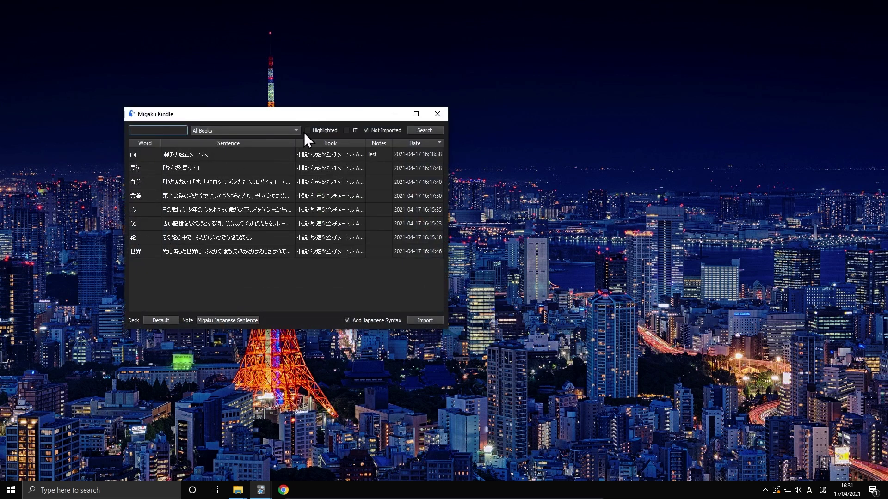
left_click(323, 129)
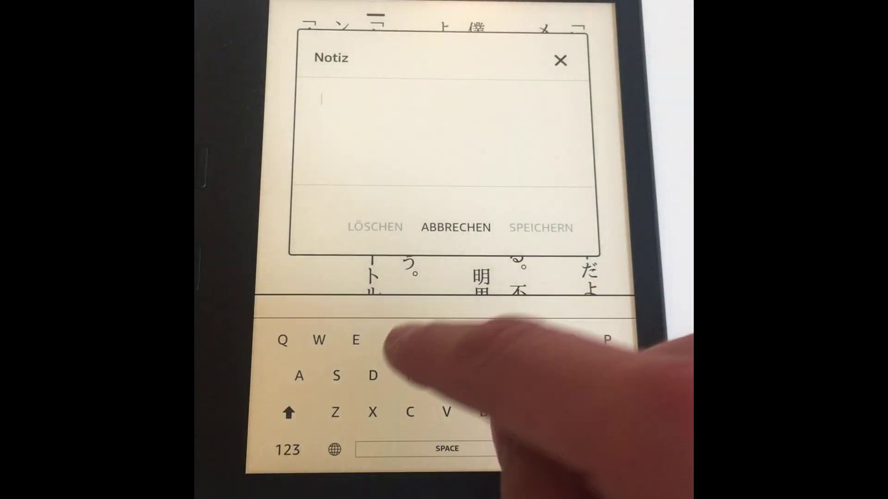
type("Test")
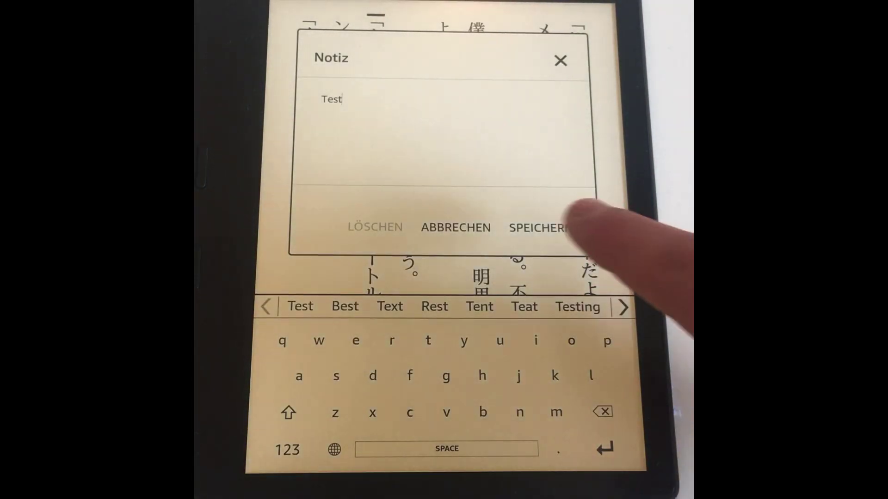
left_click(539, 228)
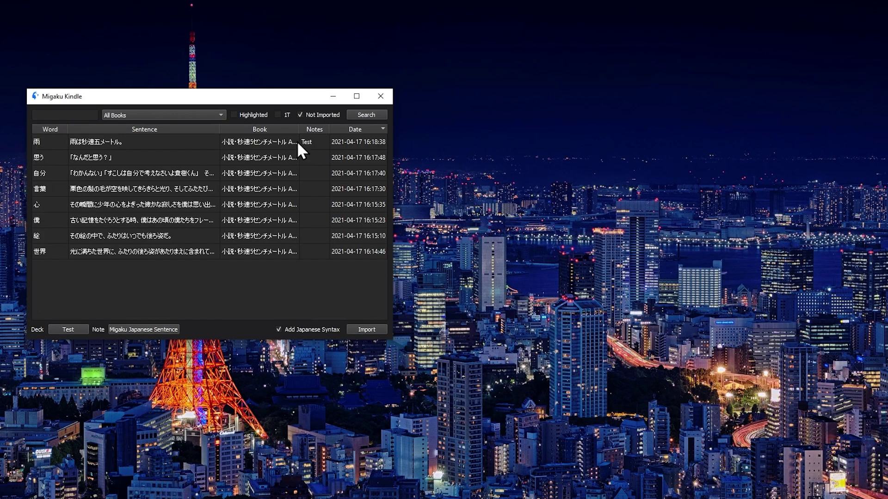
- Map the Kindle notes to the Definitions field in the Migaku Japanese Sentence note type configuration
left_click(142, 329)
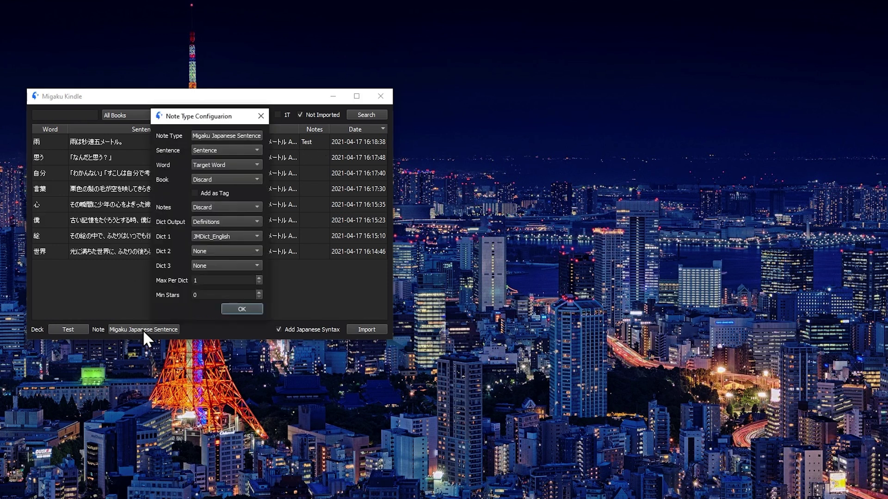
left_click(214, 207)
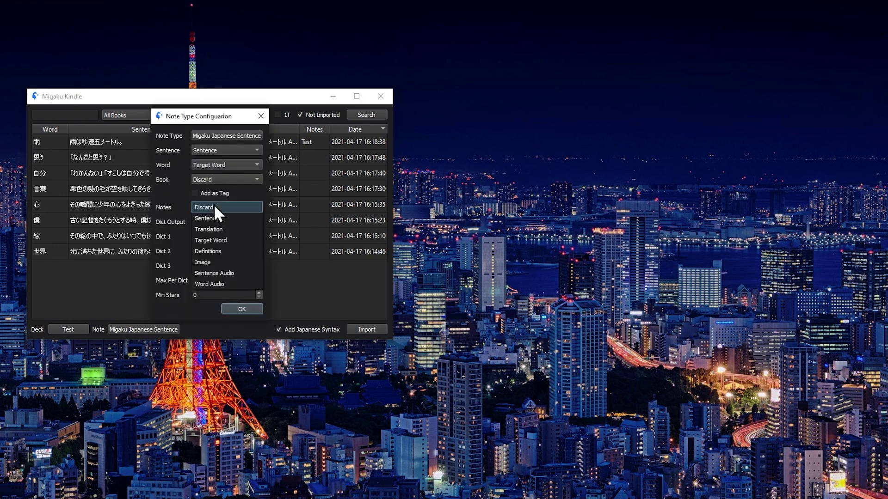
left_click(230, 251)
left_click(238, 306)
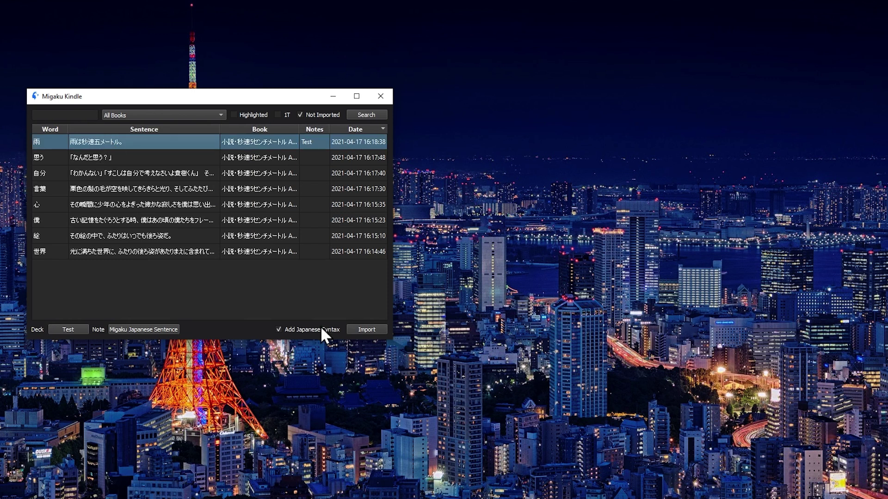
- Import the selected 雨 lookup into the Test deck and check the card in the Anki browser
left_click(372, 328)
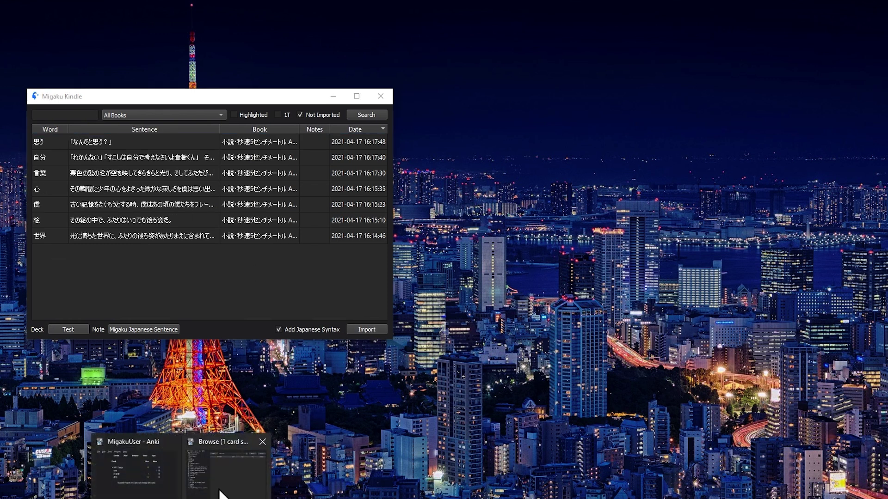
left_click(851, 119)
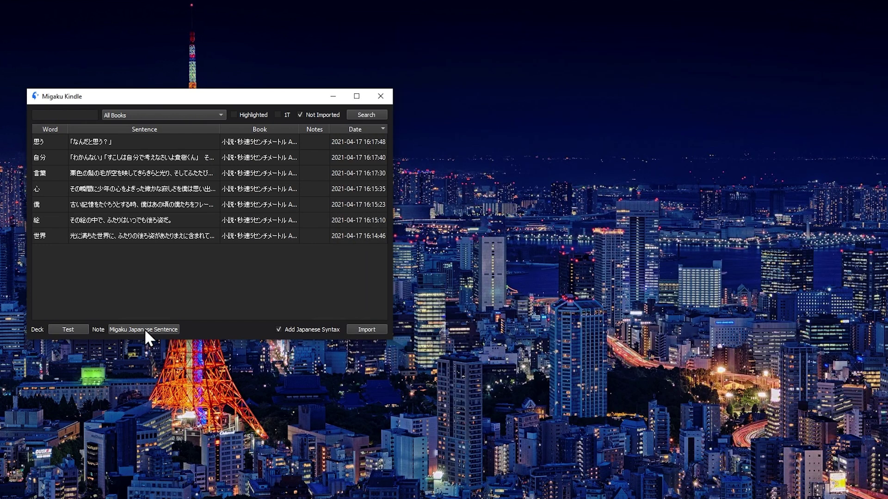
- Enable adding the book as a tag in the note type configuration, and import the 心 lookup into the Test deck
left_click(161, 327)
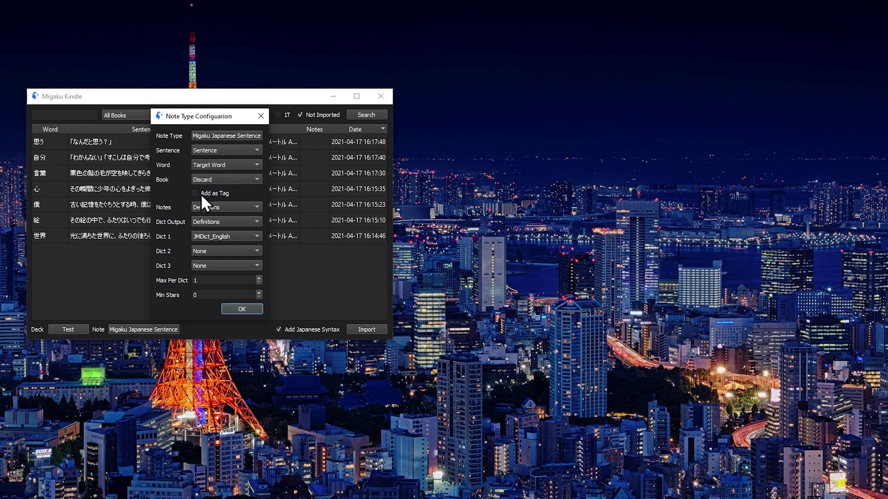
left_click(242, 309)
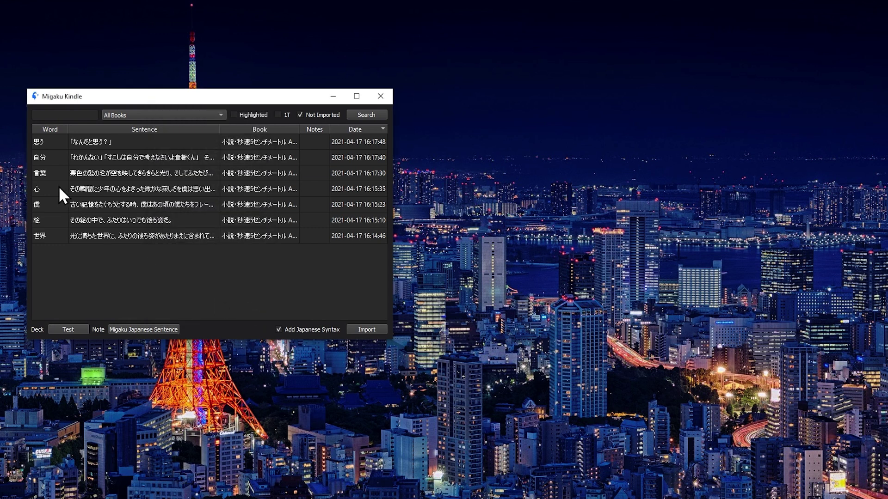
left_click(377, 328)
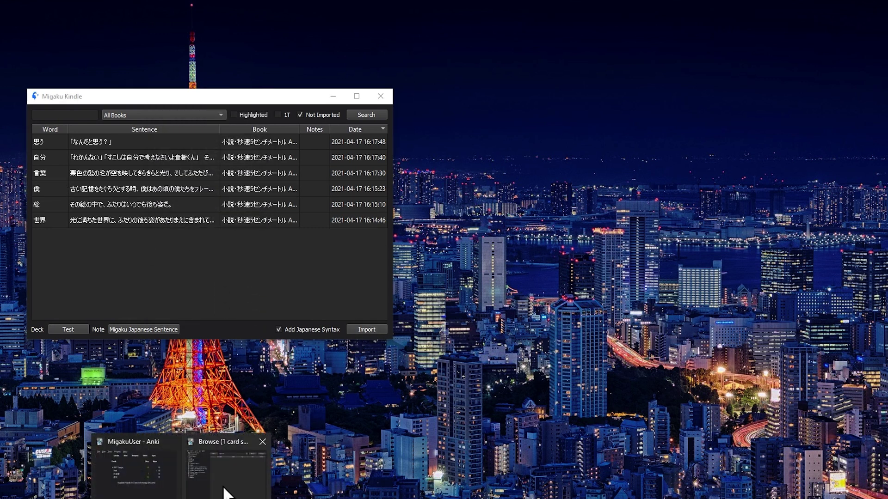
left_click(225, 481)
left_click_drag(867, 241, 874, 331)
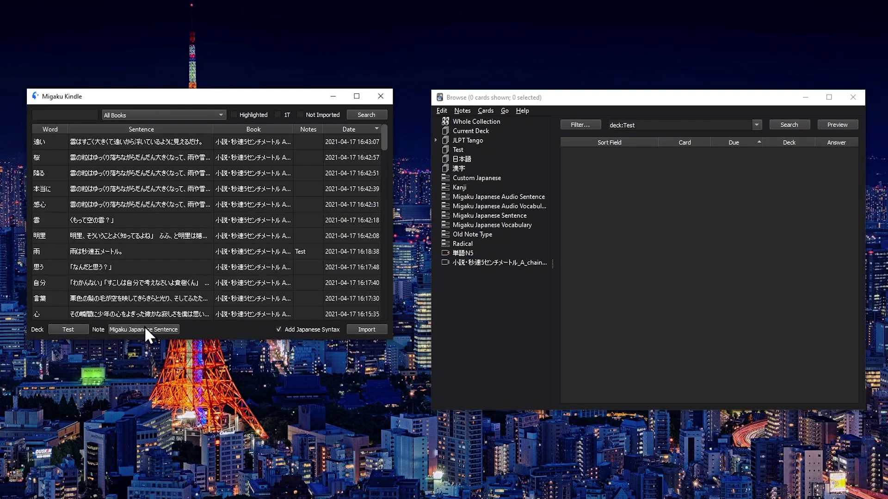
- Set the minimum stars to 5 in the Migaku Japanese Sentence note type configuration
left_click(140, 328)
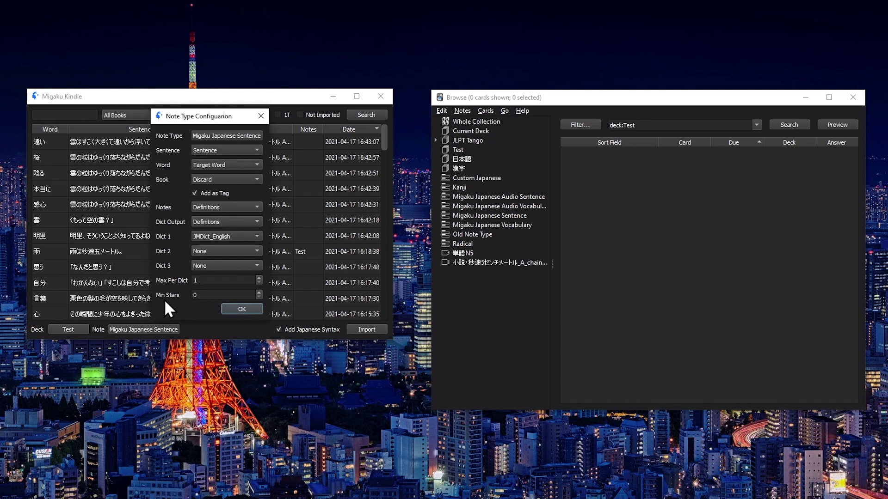
left_click(190, 295)
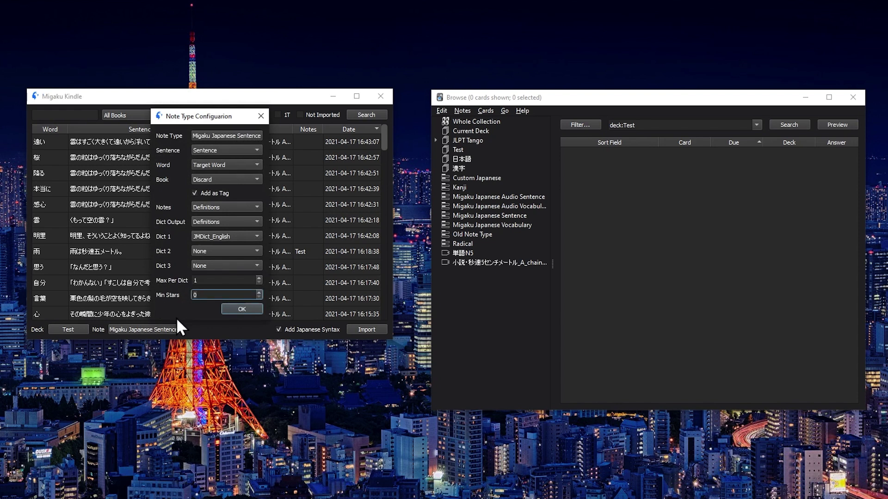
left_click(241, 309)
- Import the lookups 遠い, 桜, 降る and 本当に into the Test deck, and check the star rating on the 本当に card
left_click(73, 143)
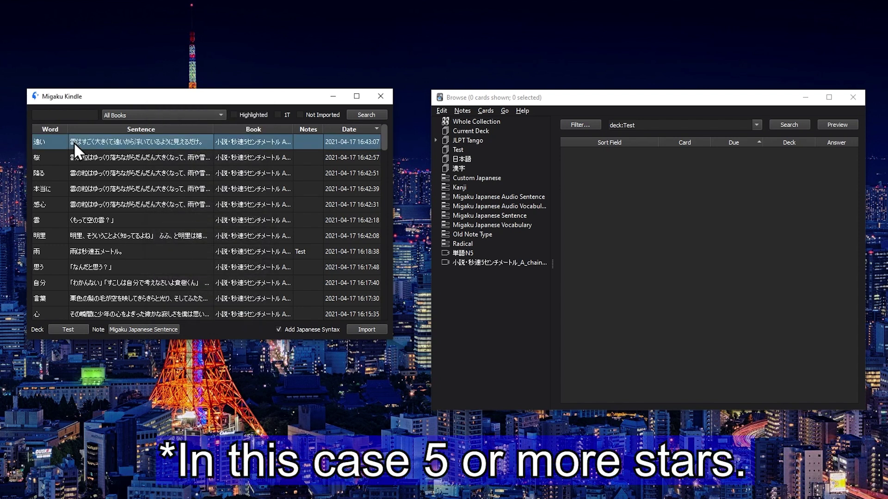
left_click_drag(73, 142, 74, 184)
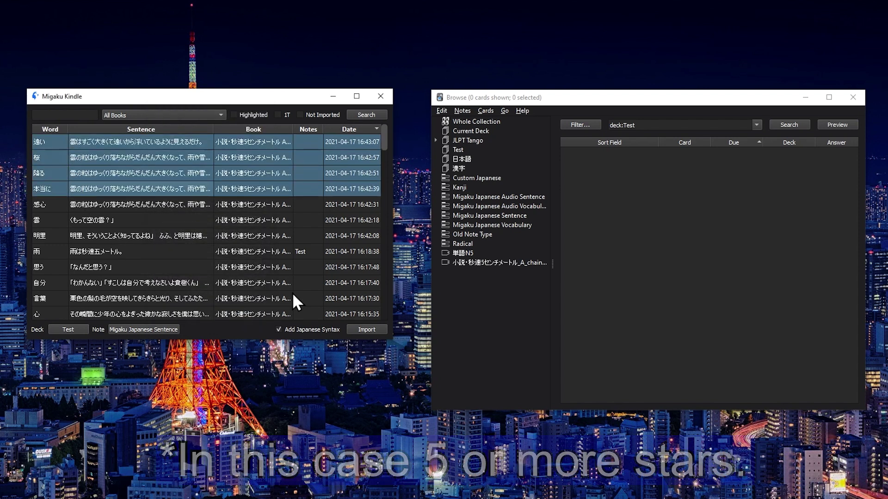
left_click(376, 329)
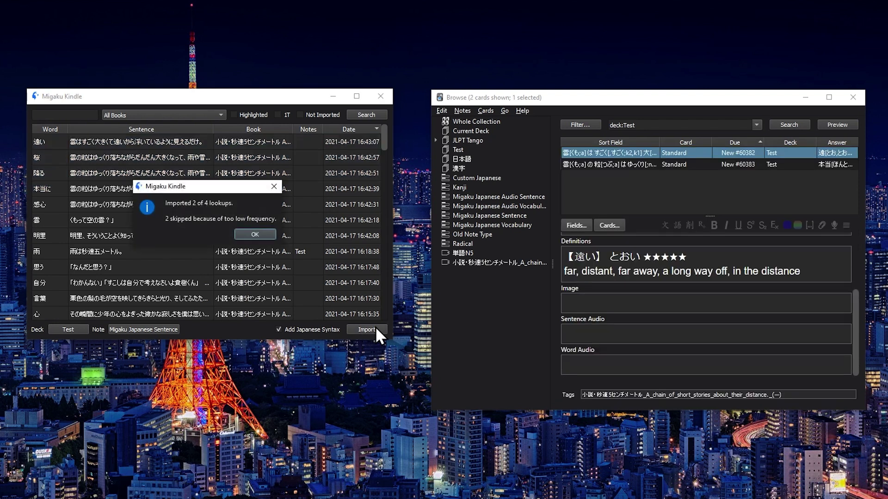
left_click(255, 234)
left_click(618, 165)
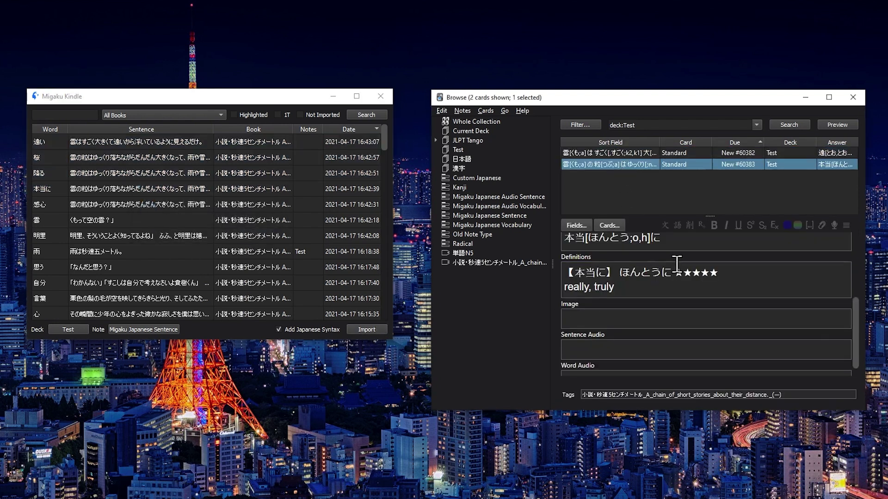
left_click_drag(677, 265, 728, 267)
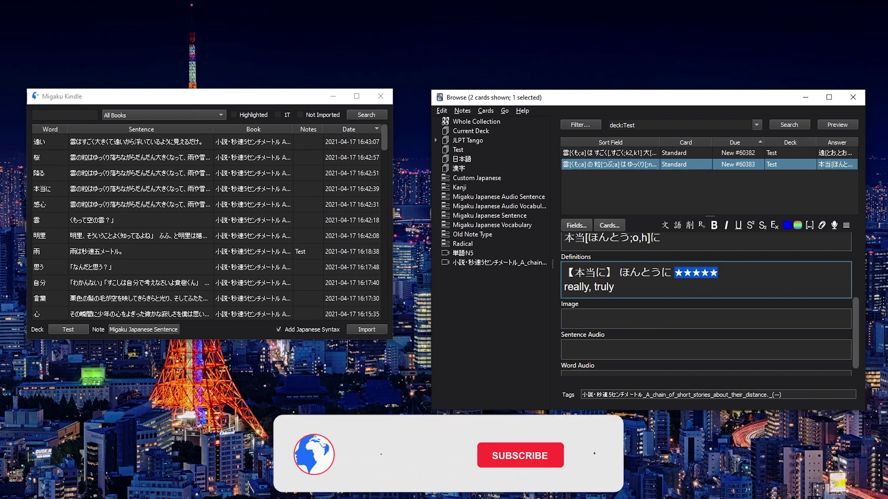